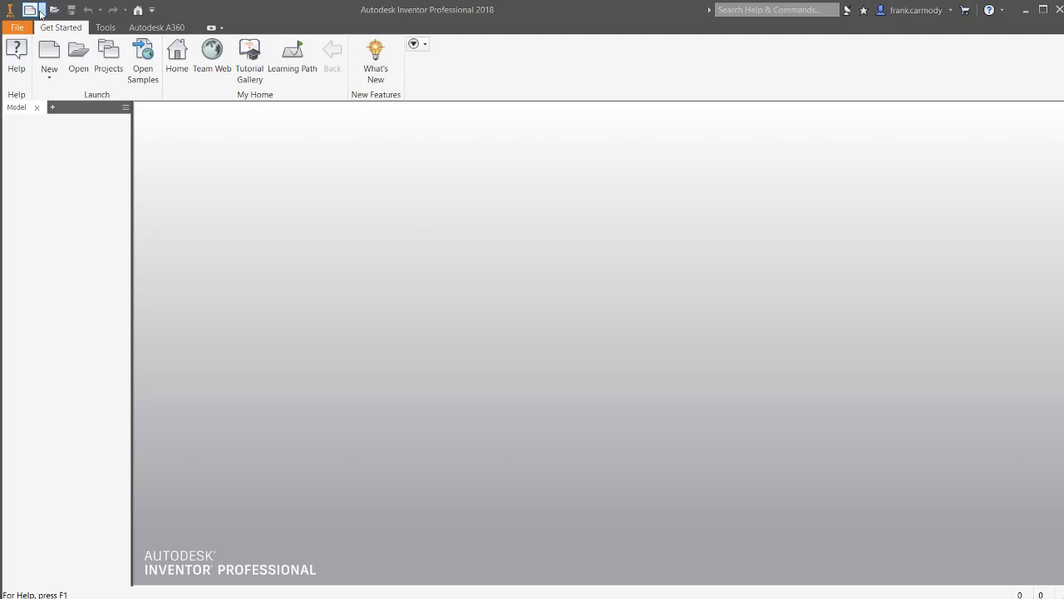
Create a new standard part and start a 2D sketch on the XY plane.
left_click(41, 10)
left_click(61, 89)
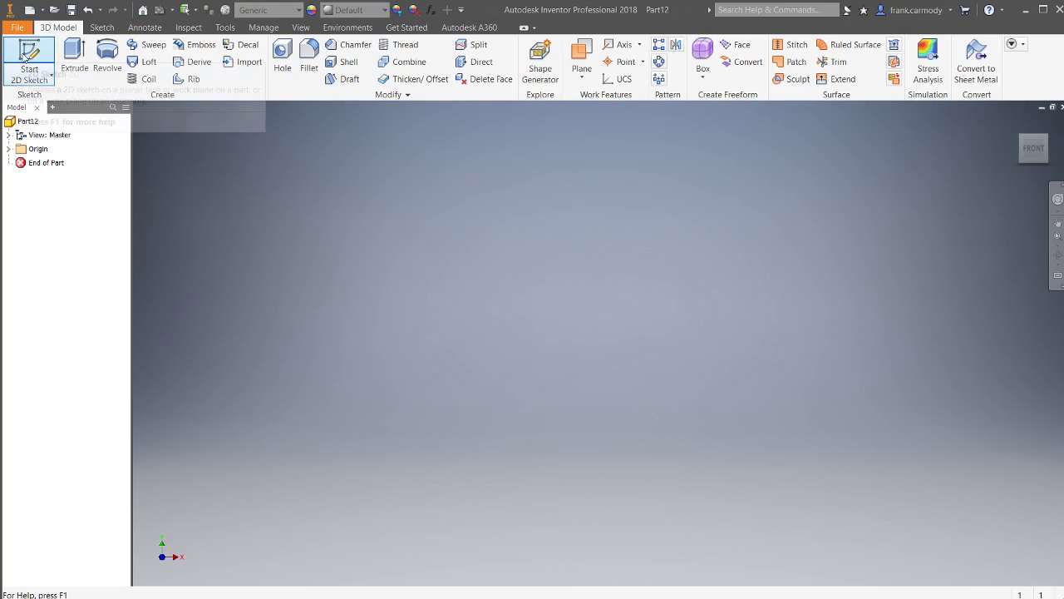
left_click(23, 66)
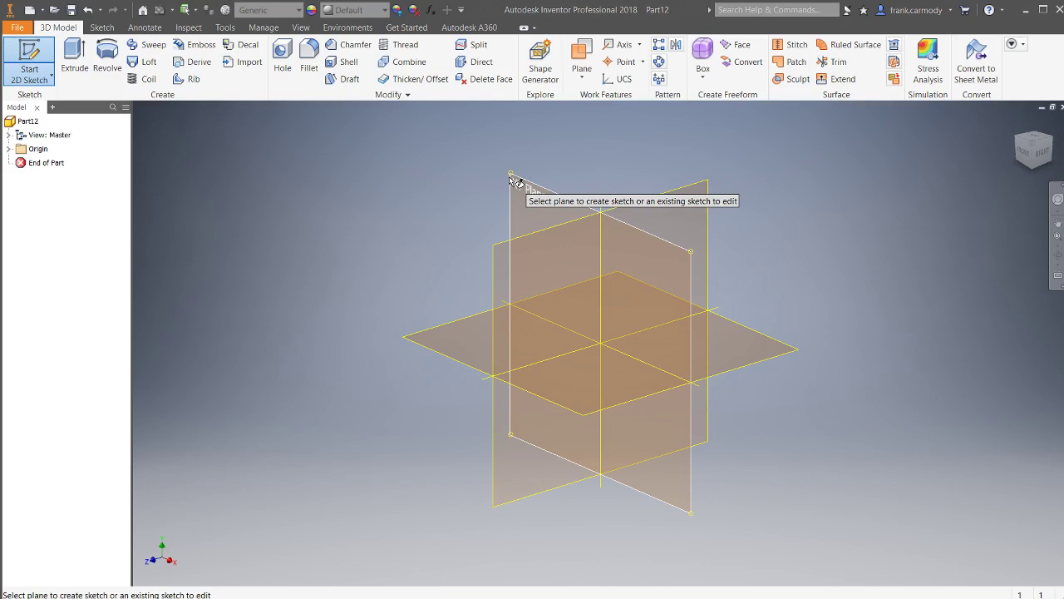
left_click(684, 304)
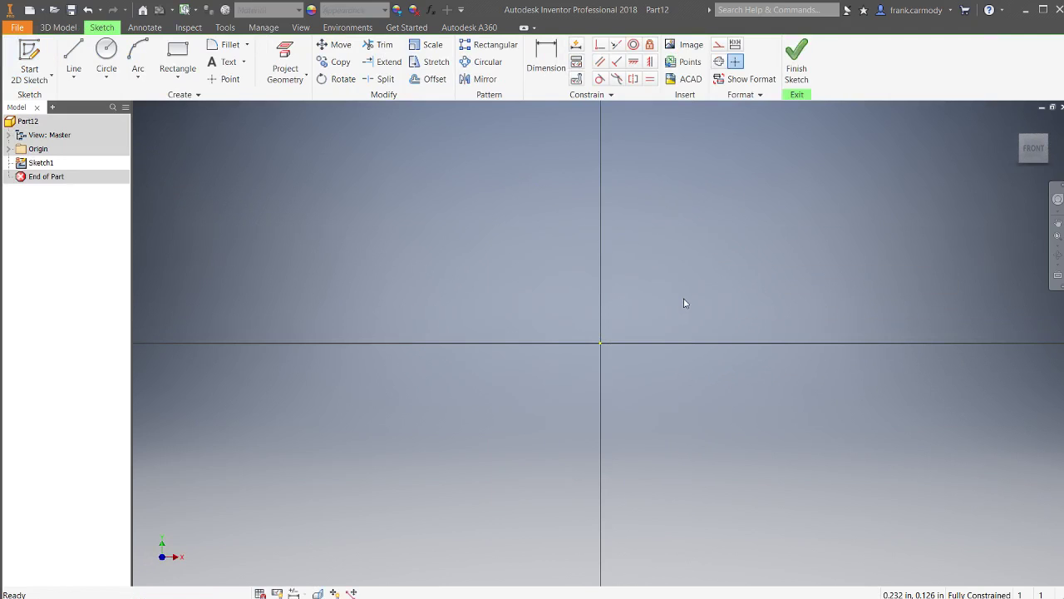
Sketch a horizontal rectangle around the origin and a large circle above it that overlaps the rectangle's upper right part.
key("r")
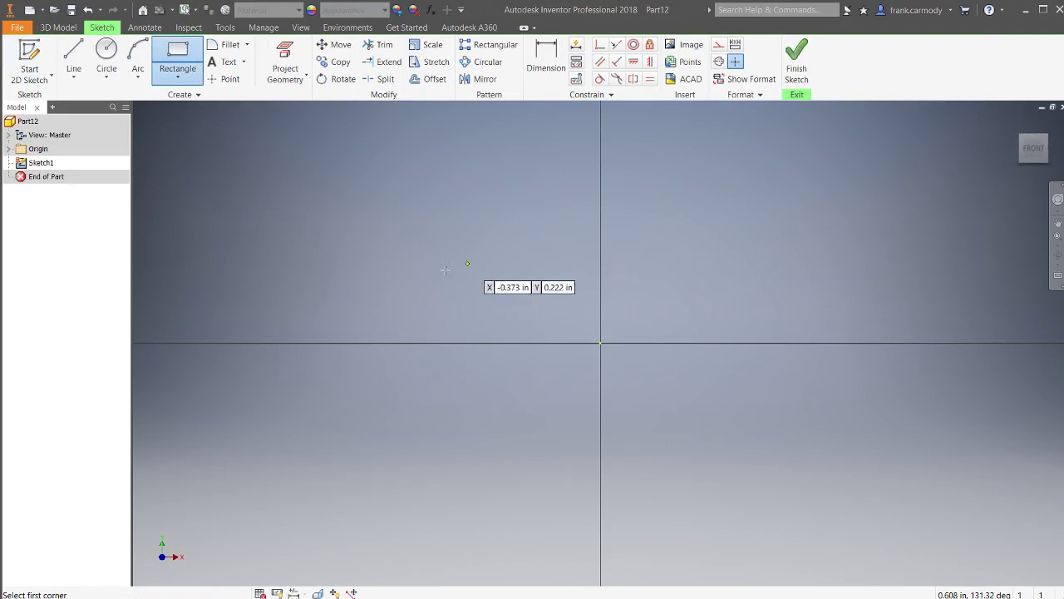
left_click(396, 282)
left_click(731, 404)
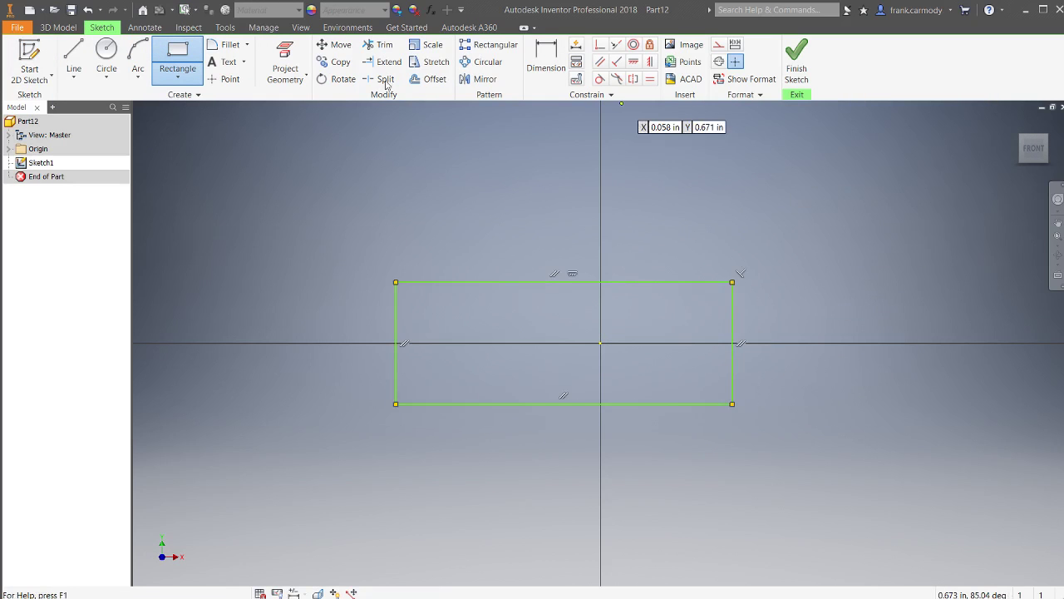
left_click(106, 55)
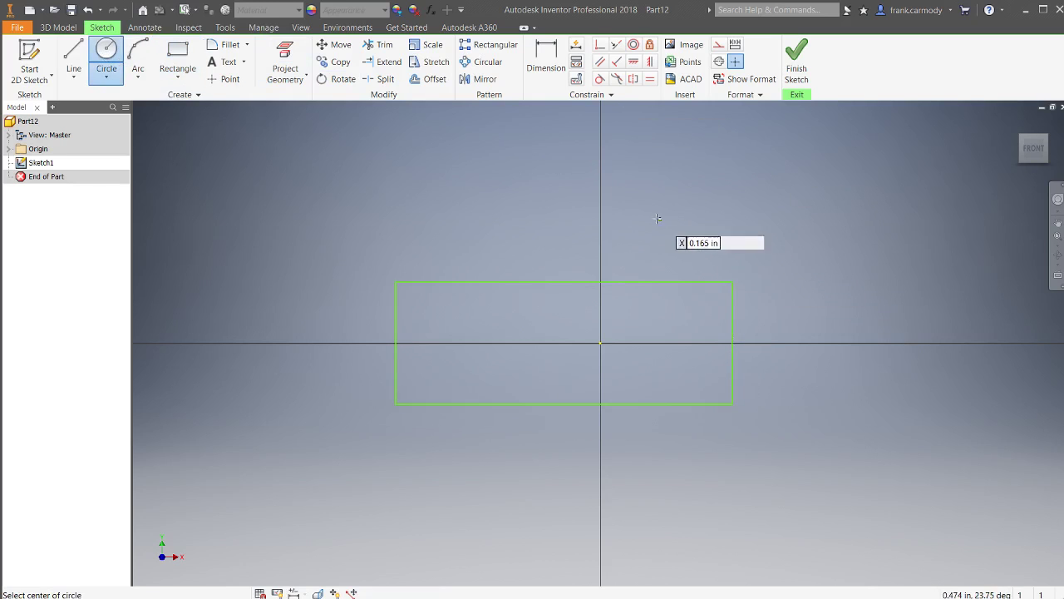
left_click(600, 342)
left_click(779, 297)
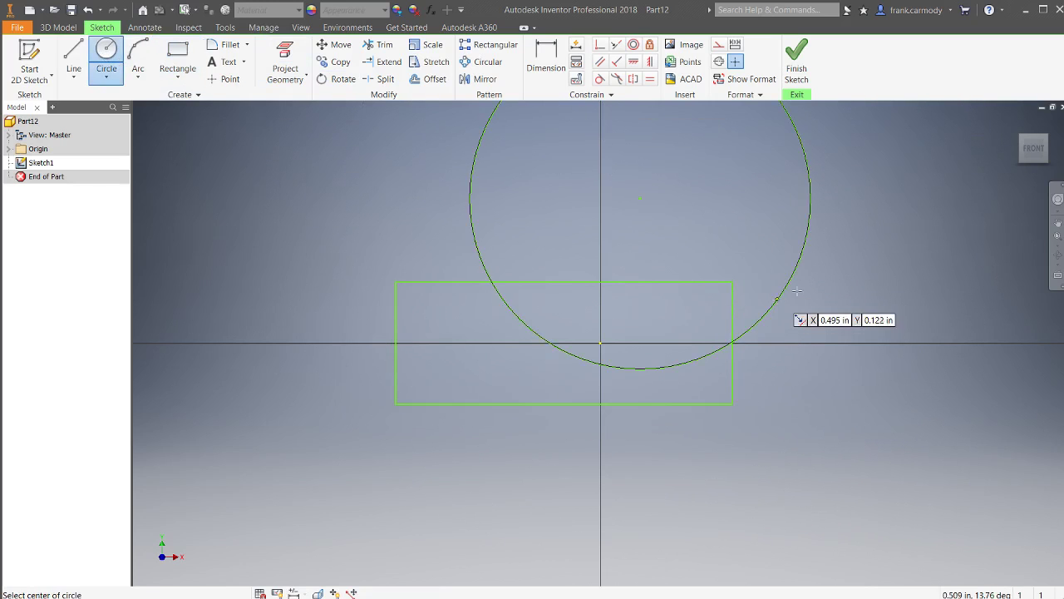
right_click(956, 269)
left_click(998, 271)
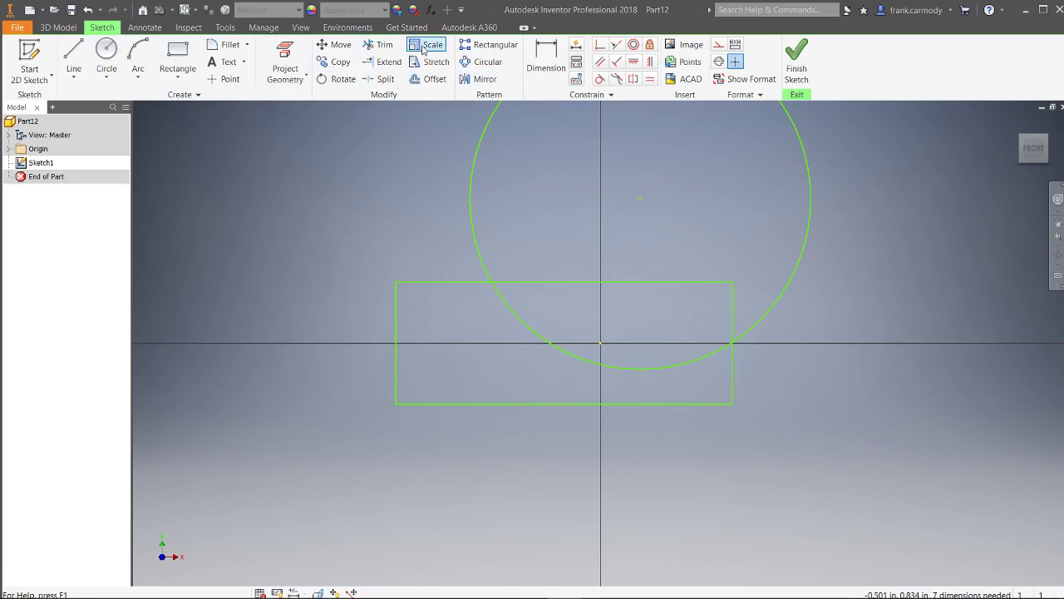
Trim the rectangle's edges inside the circle and the circle's lower arc into one closed profile, and finish the sketch.
left_click(380, 46)
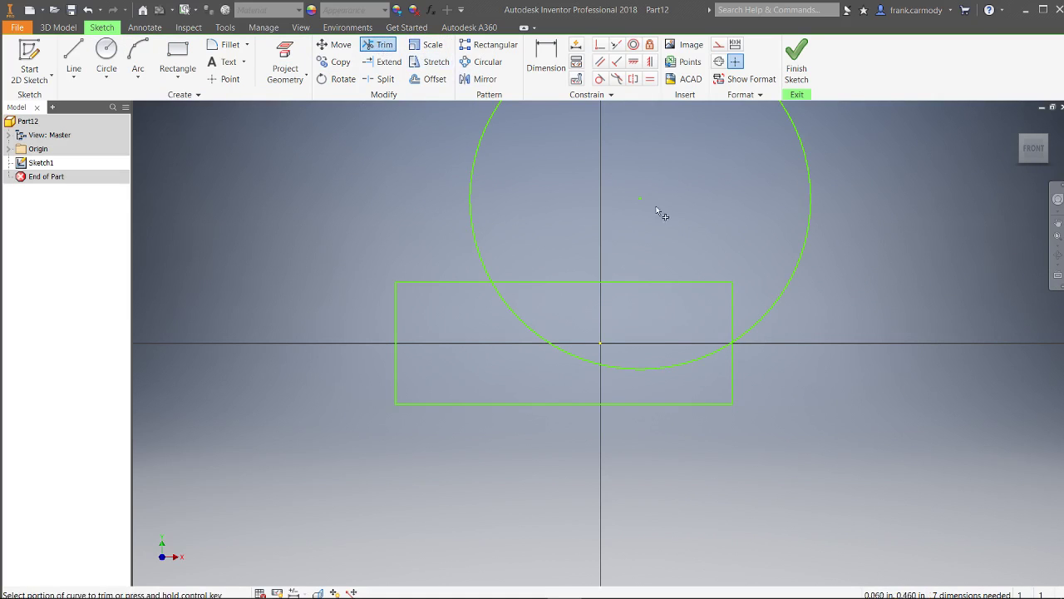
left_click(696, 288)
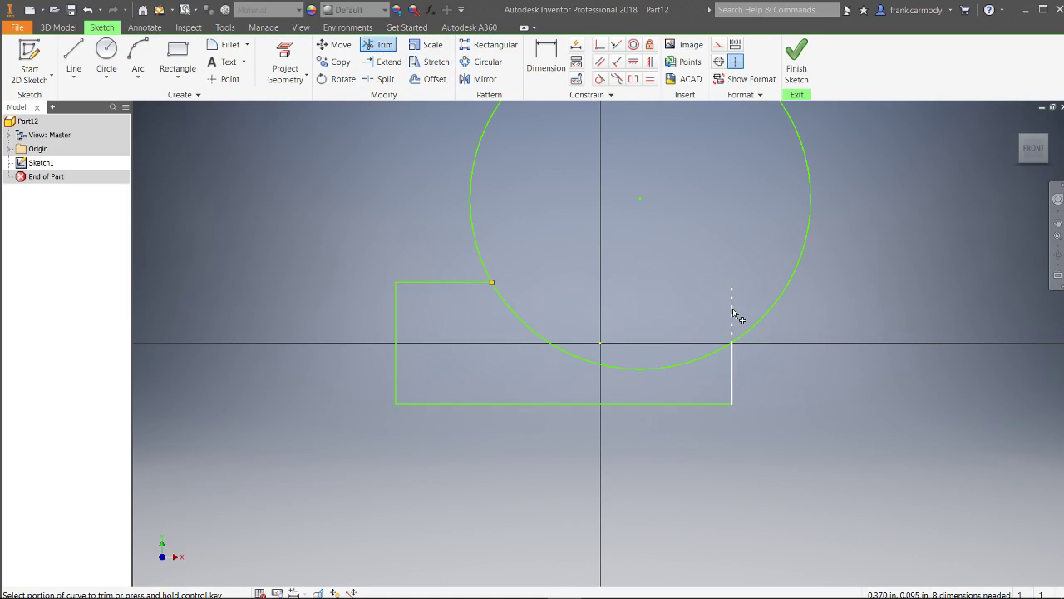
left_click(735, 312)
left_click(669, 365)
left_click(796, 68)
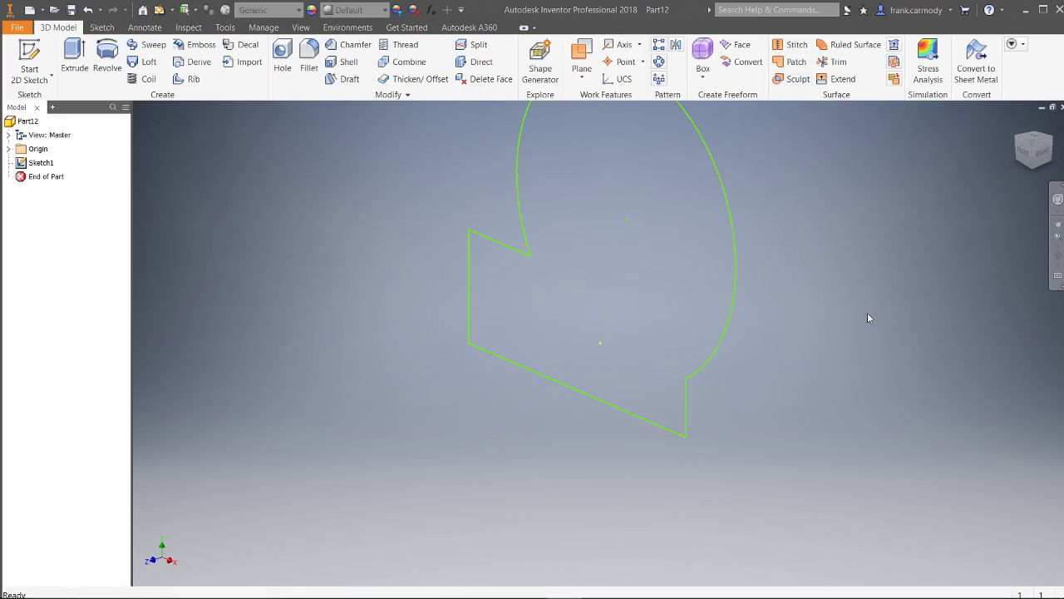
Start a second 2D sketch on the XZ plane, perpendicular to the profile.
left_click(9, 149)
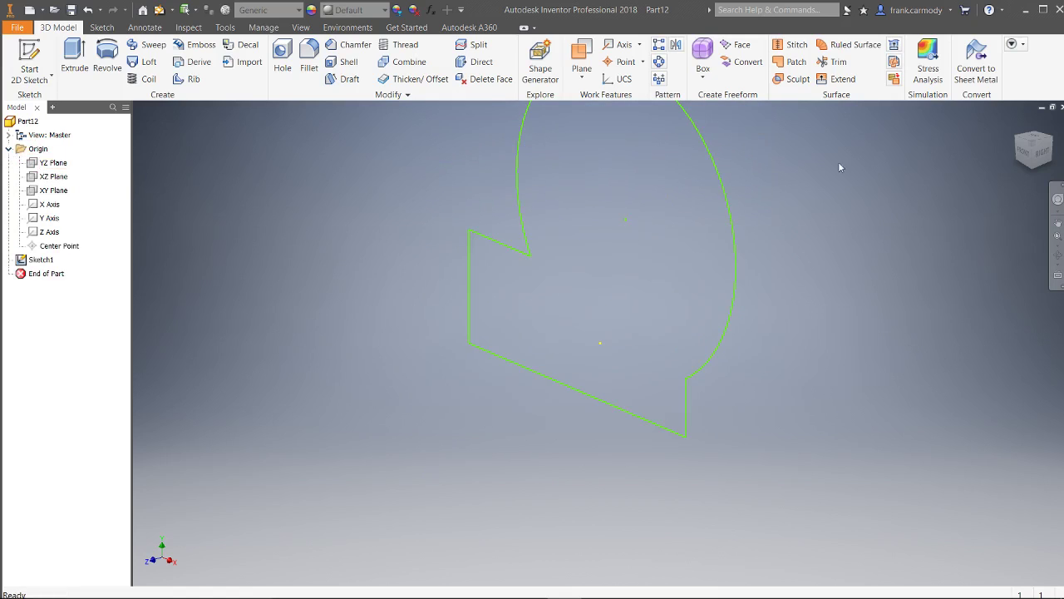
scroll(872, 218, "up", 4)
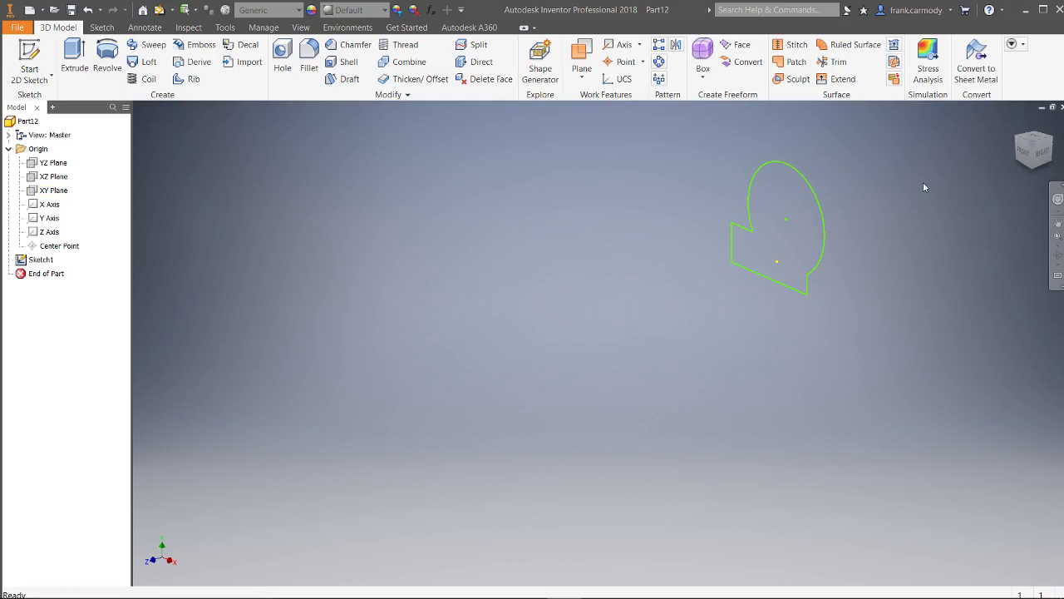
middle_click_drag(924, 183, 640, 253)
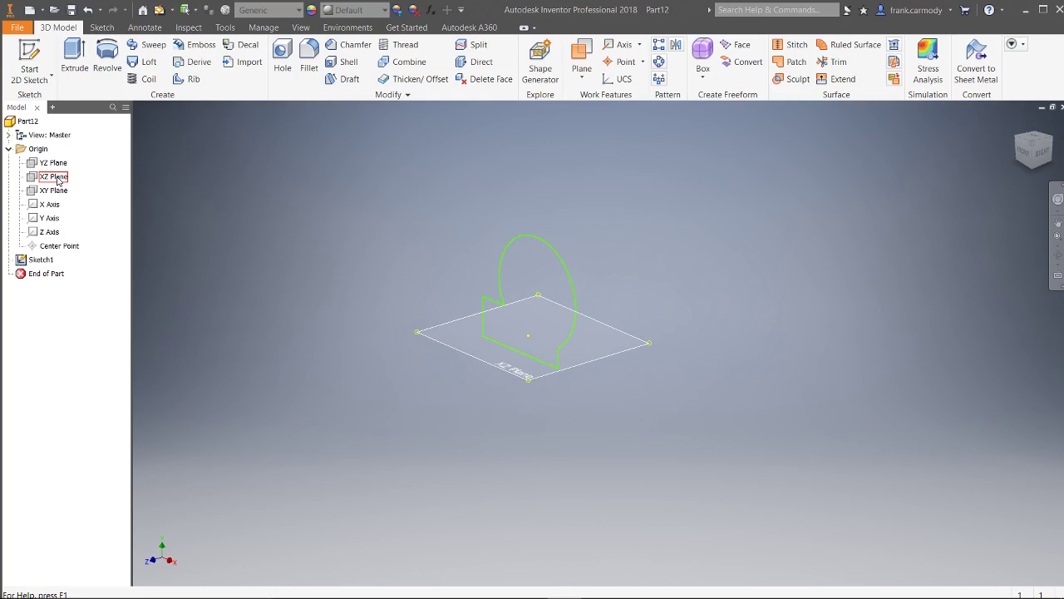
left_click(29, 62)
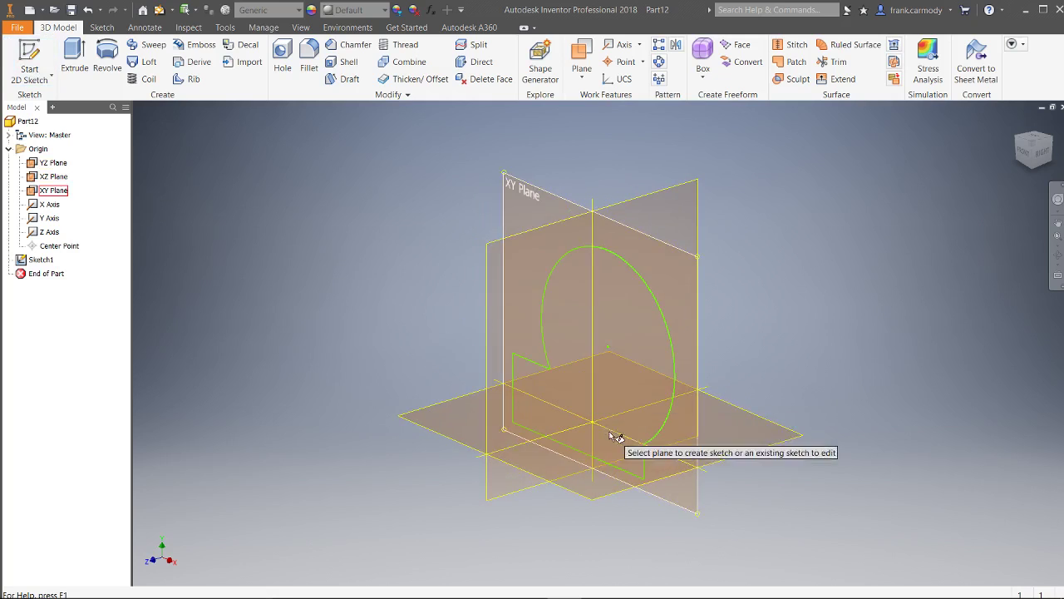
left_click(625, 489)
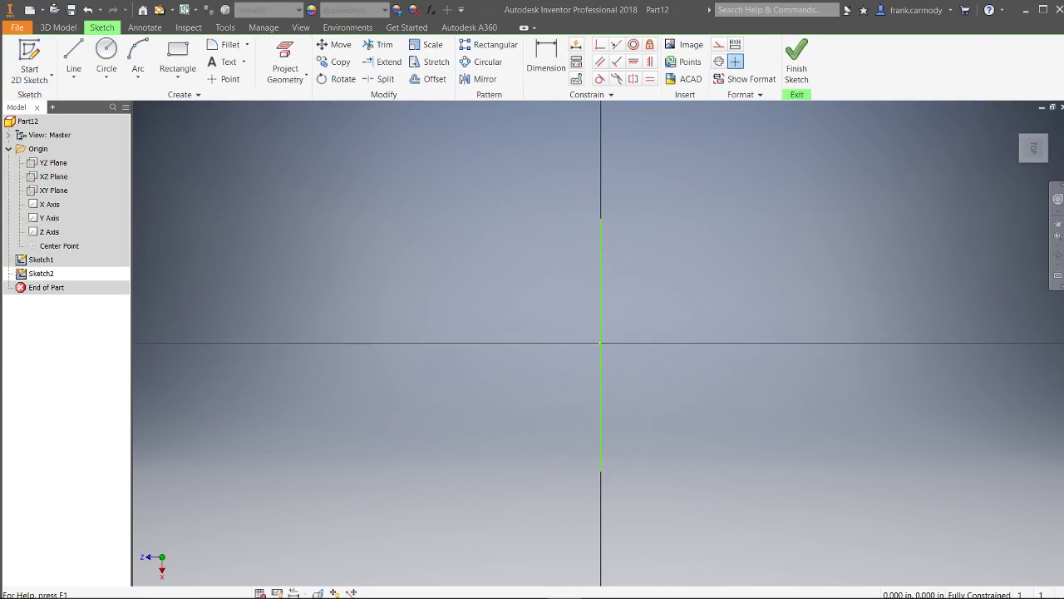
Draw a straight line along the Z direction through the profile near the origin, from about Z 1.98 in to Z -0.26 in.
left_click(74, 51)
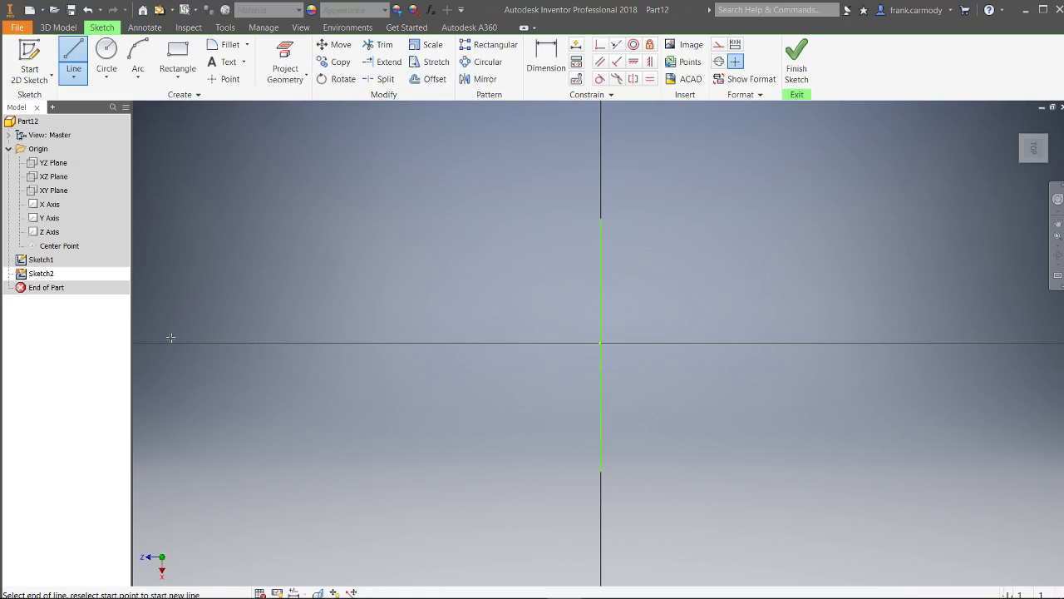
left_click(171, 338)
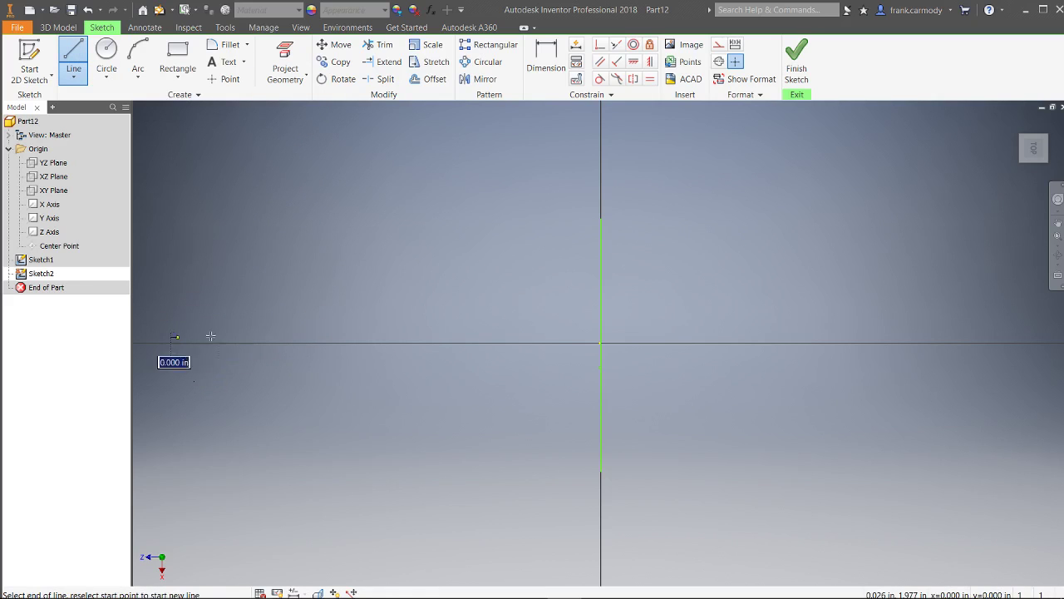
left_click(657, 338)
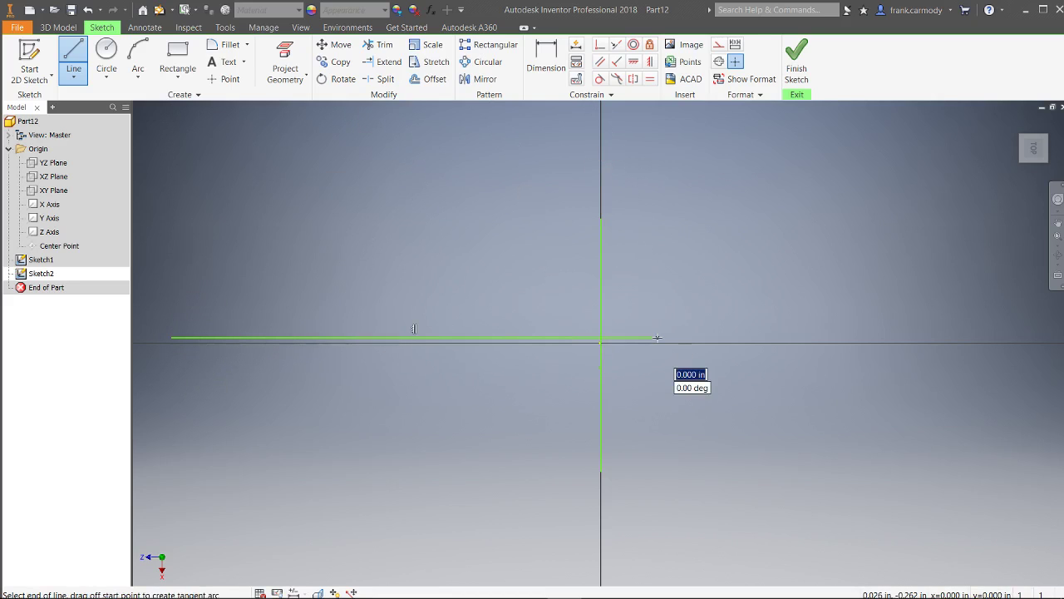
right_click(733, 290)
left_click(782, 290)
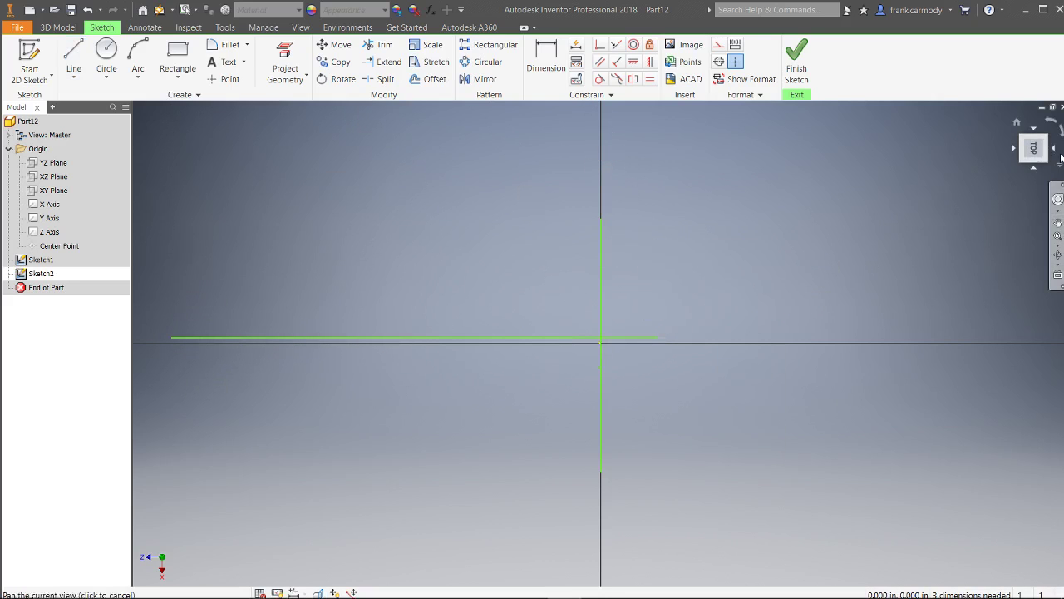
Examine in 3D how the straight line runs relative to the closed profile.
left_click_drag(1034, 149, 1032, 115)
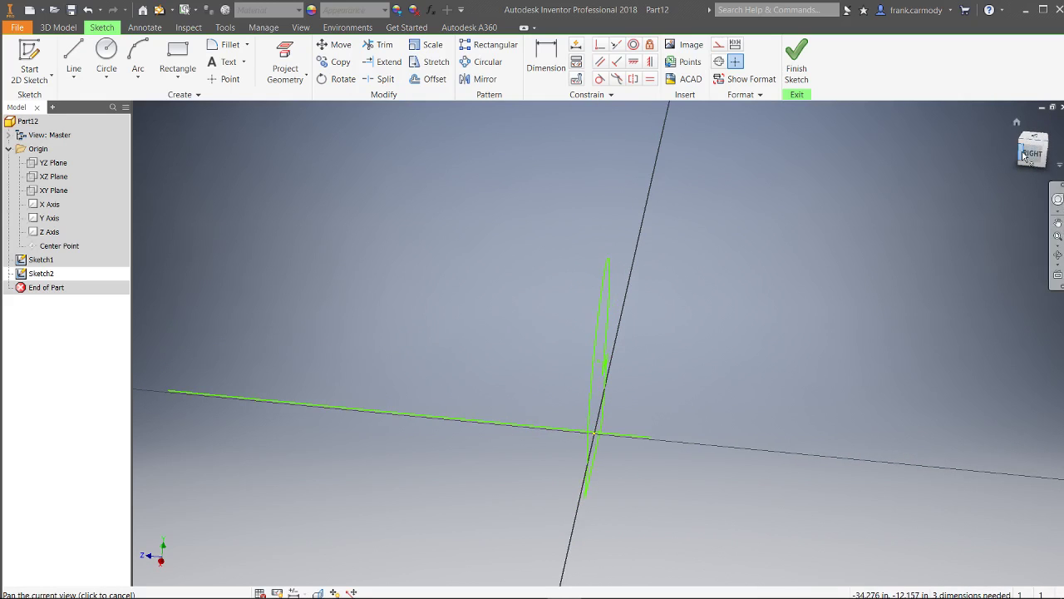
mouse_move(698, 407)
middle_mouse_down()
mouse_move(834, 214)
mouse_move(881, 189)
middle_mouse_up()
left_click_drag(1034, 154, 1010, 164)
middle_click_drag(583, 121, 582, 121, "shift")
mouse_move(921, 230)
middle_mouse_down("shift")
mouse_move(837, 342)
mouse_move(737, 404)
middle_mouse_up("shift")
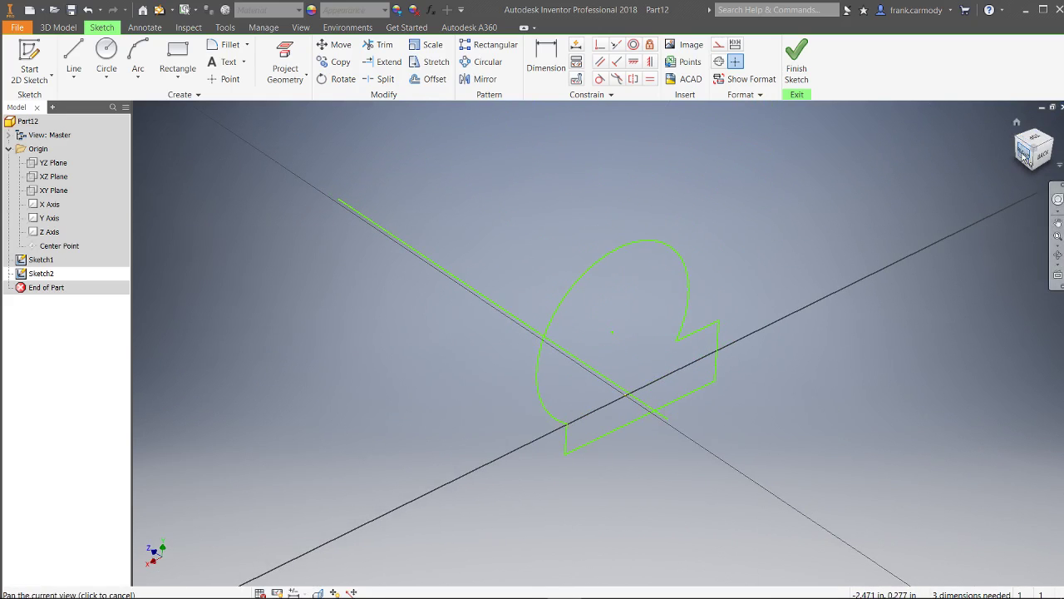
middle_click_drag(462, 247, 501, 247, "shift")
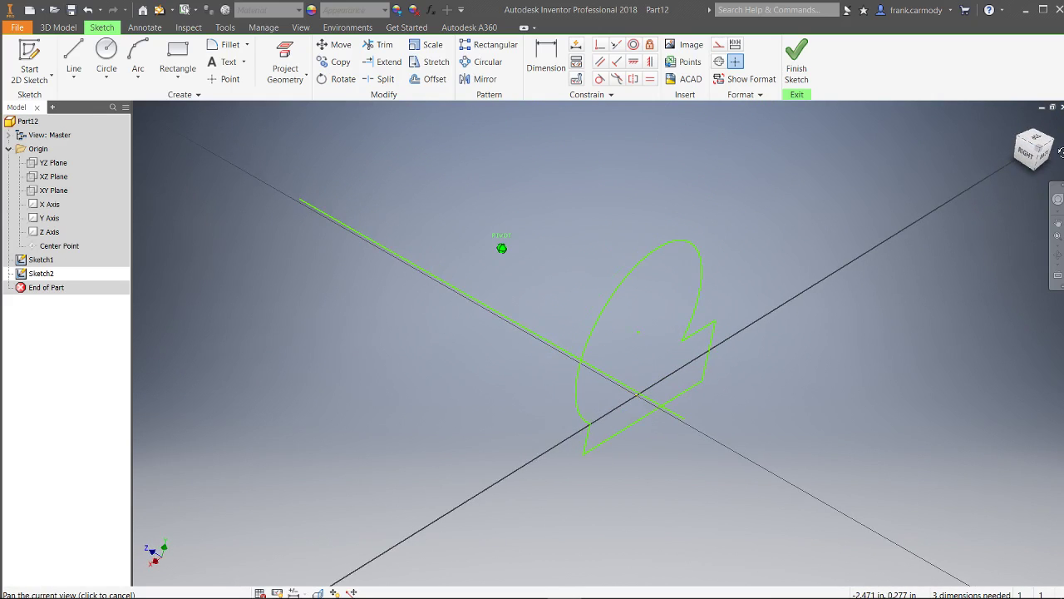
left_click(690, 246)
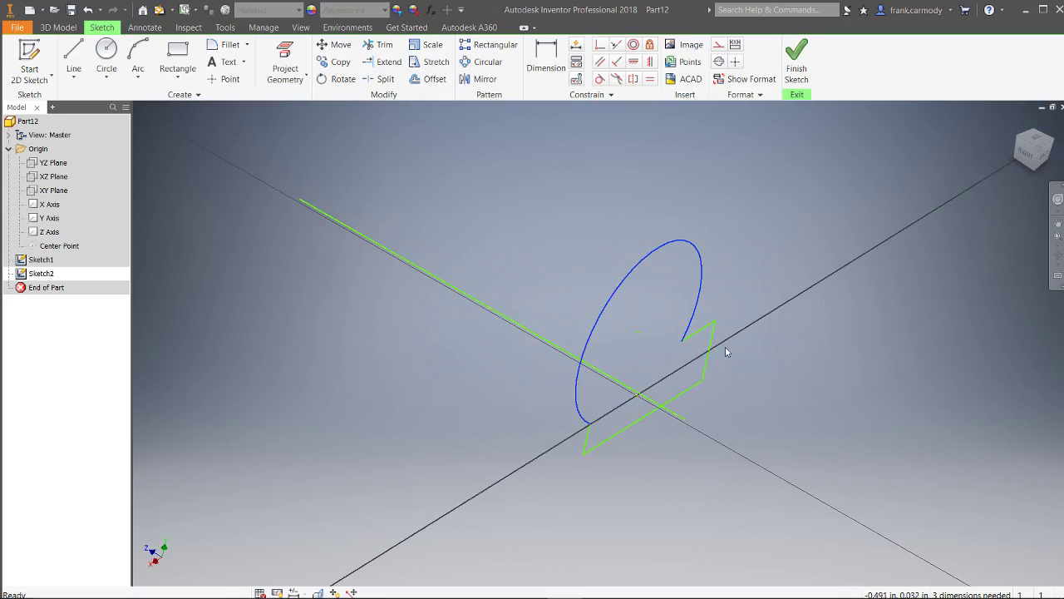
left_click(848, 255)
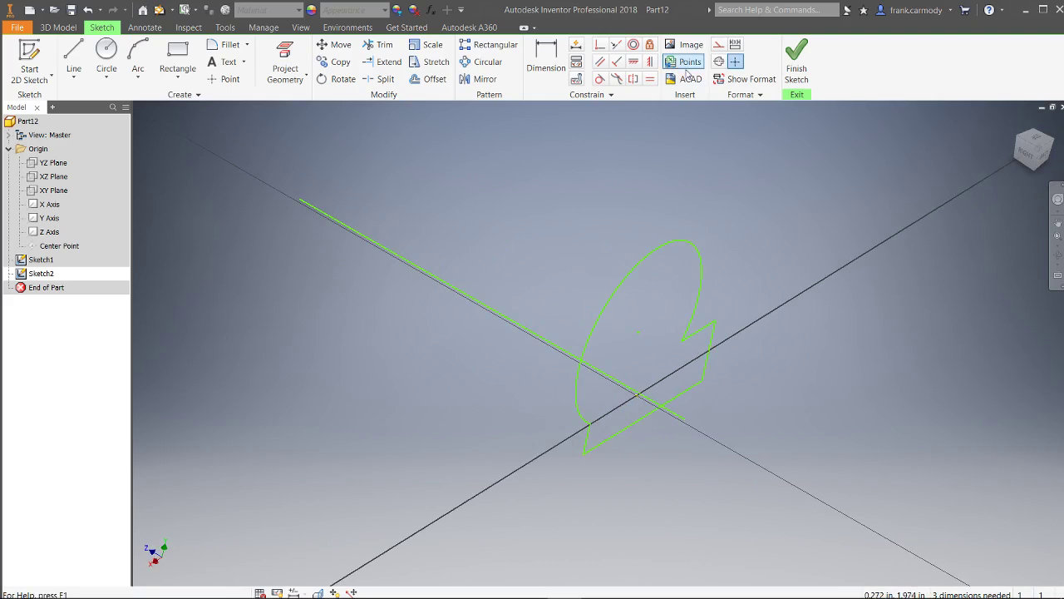
Finish the path sketch and set up a Sweep of the closed profile along the straight line, using the Path type and orientation.
left_click(794, 59)
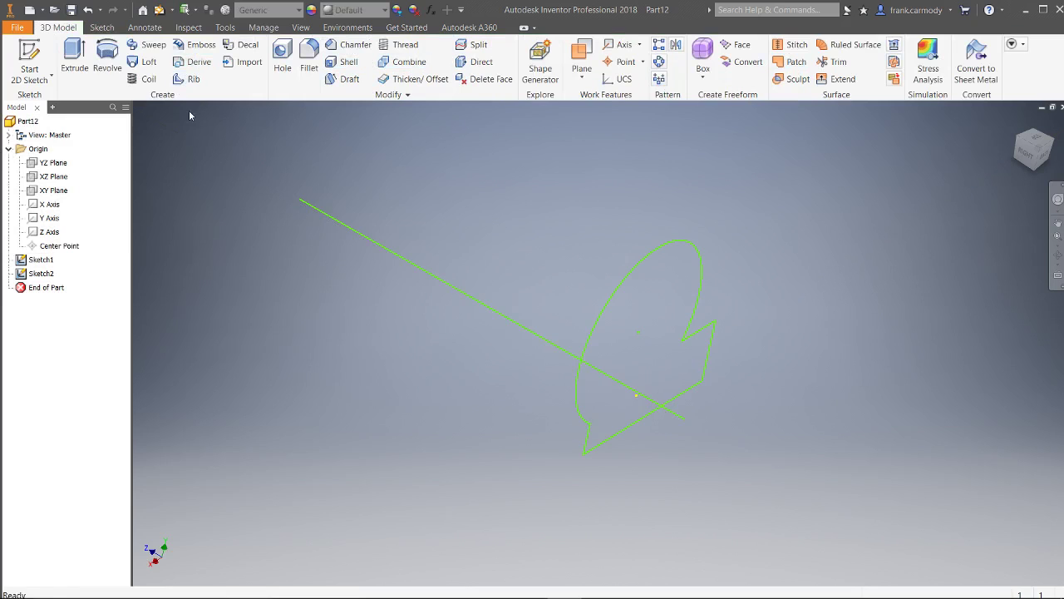
left_click(163, 46)
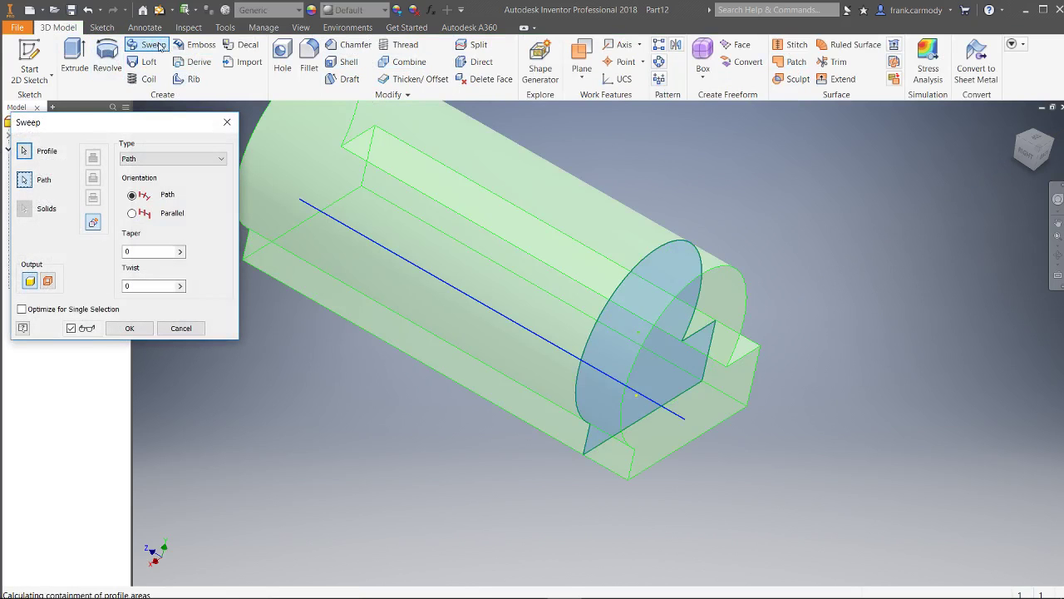
left_click_drag(1034, 140, 1040, 137)
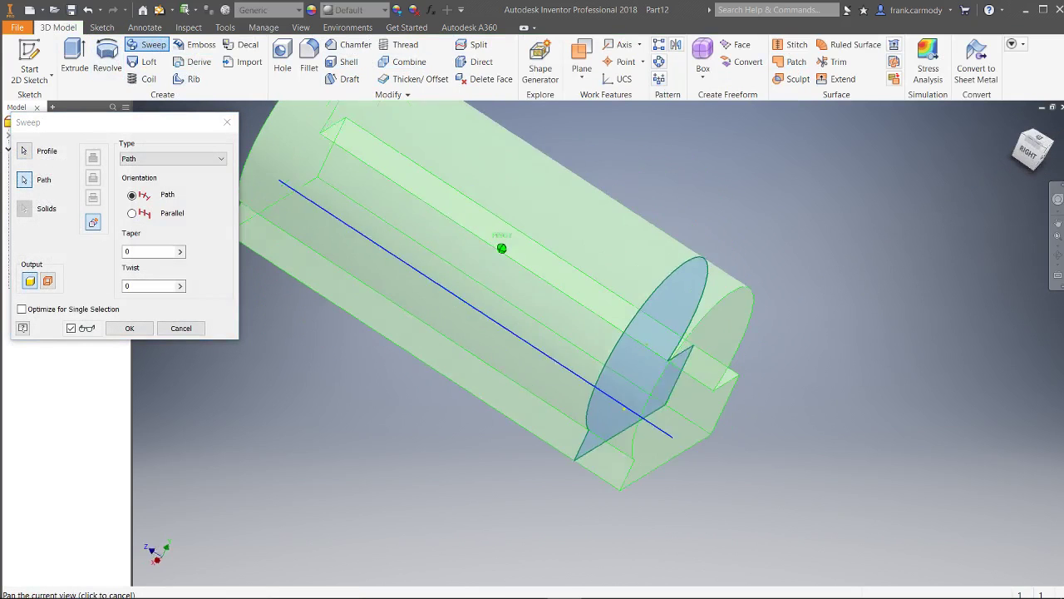
middle_click_drag(501, 248, 501, 248, "shift")
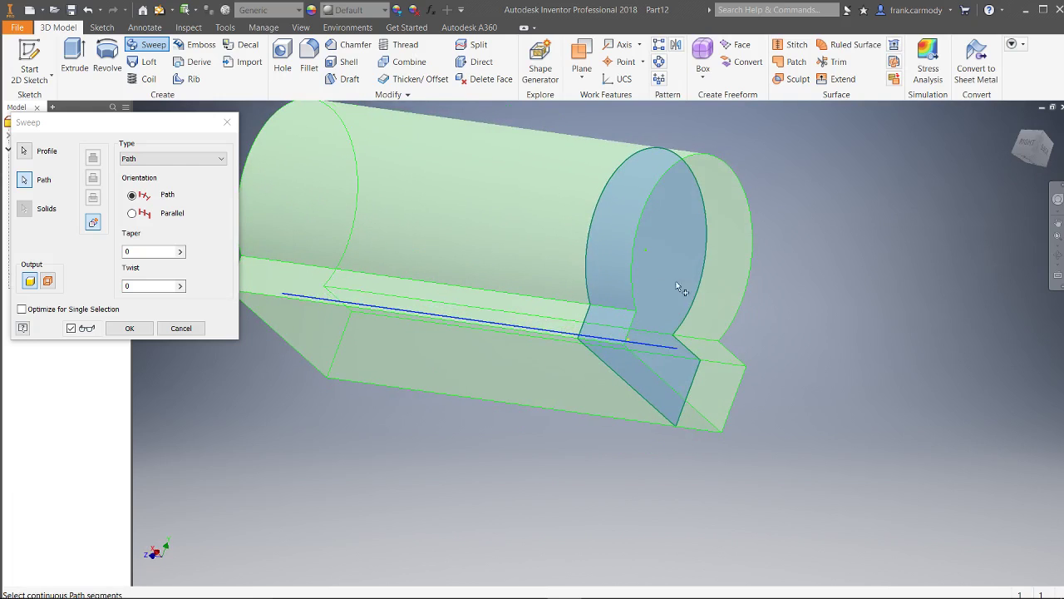
left_click(24, 150)
left_click_drag(116, 127, 131, 197)
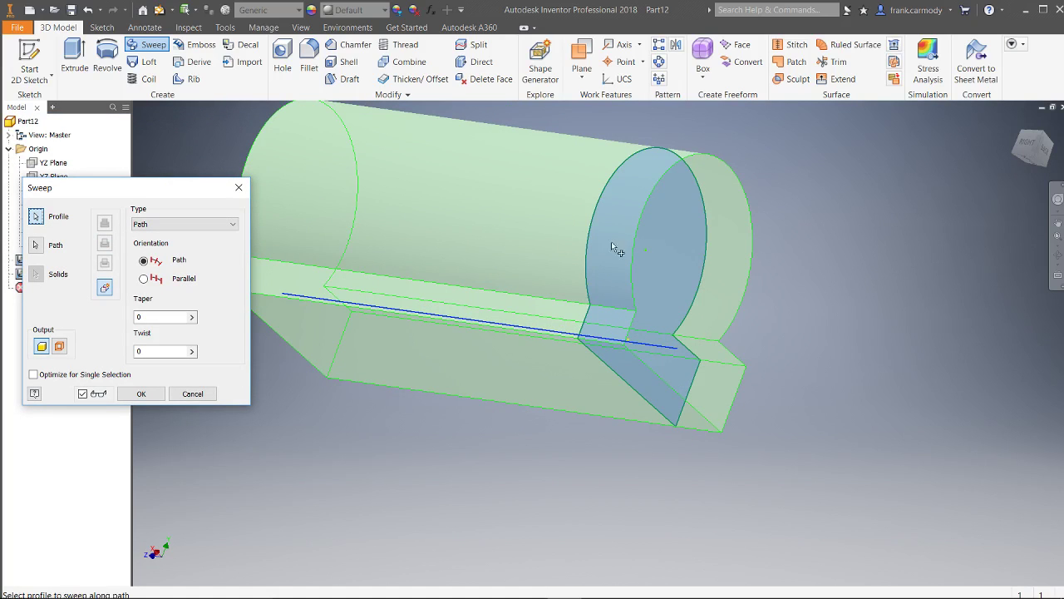
left_click(36, 245)
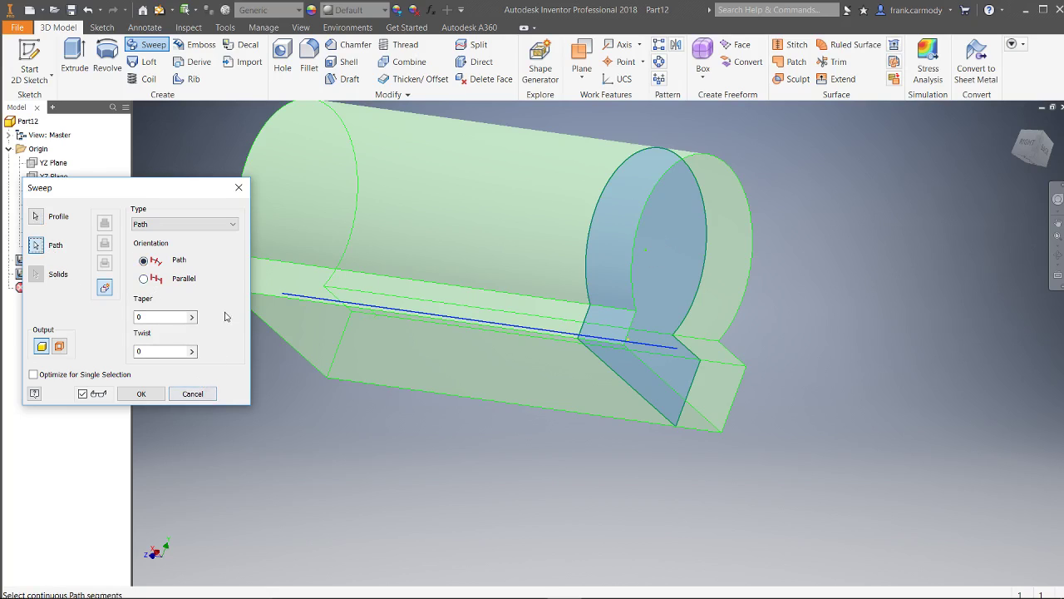
Set the sweep's taper to 20 and inspect the tapered preview from several angles.
left_click_drag(169, 189, 177, 247)
left_click(187, 375)
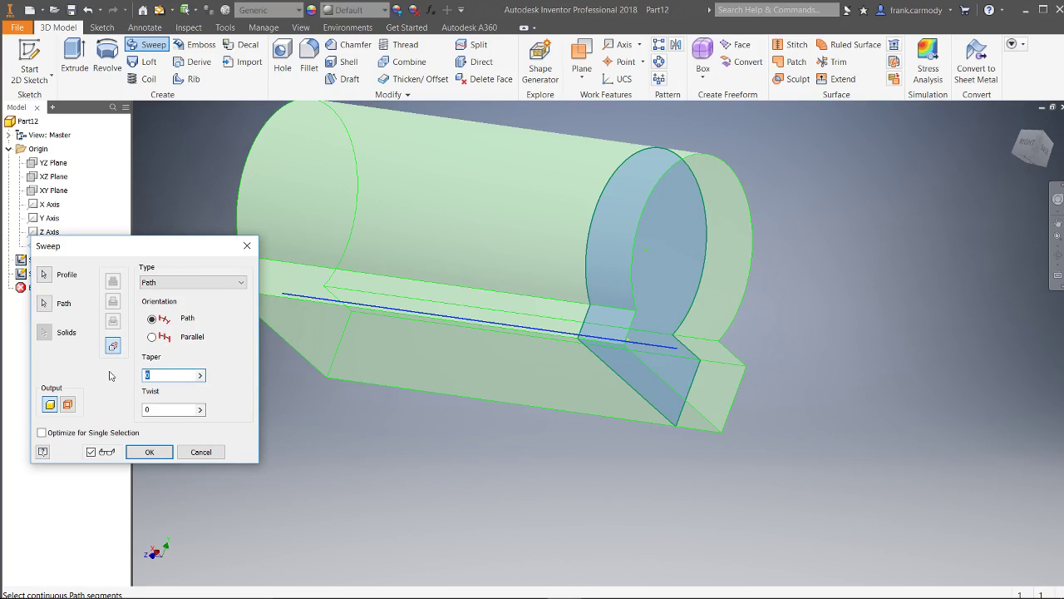
type("20")
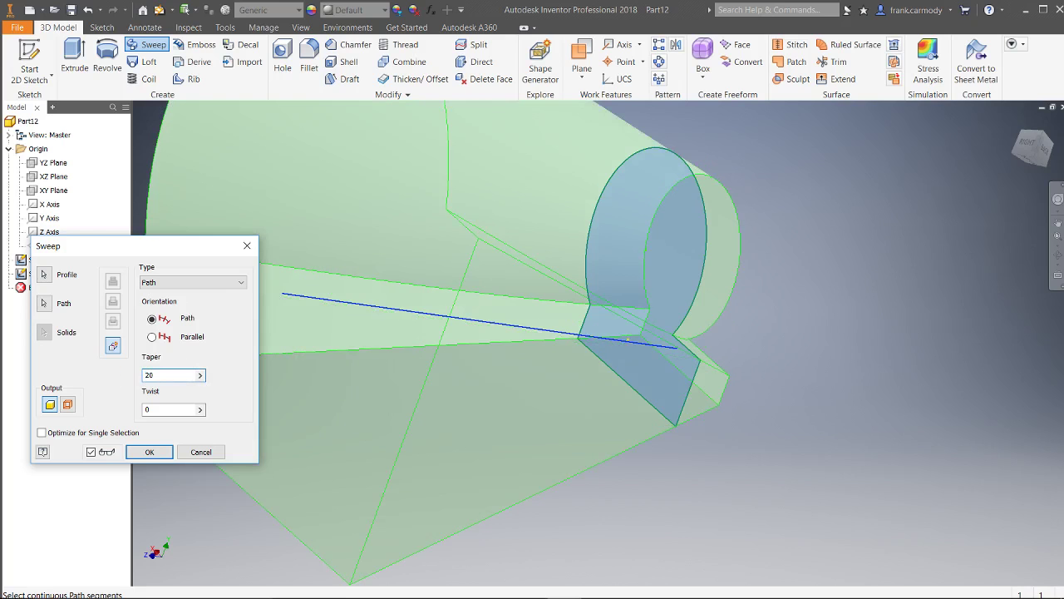
left_click_drag(1026, 156, 1001, 116)
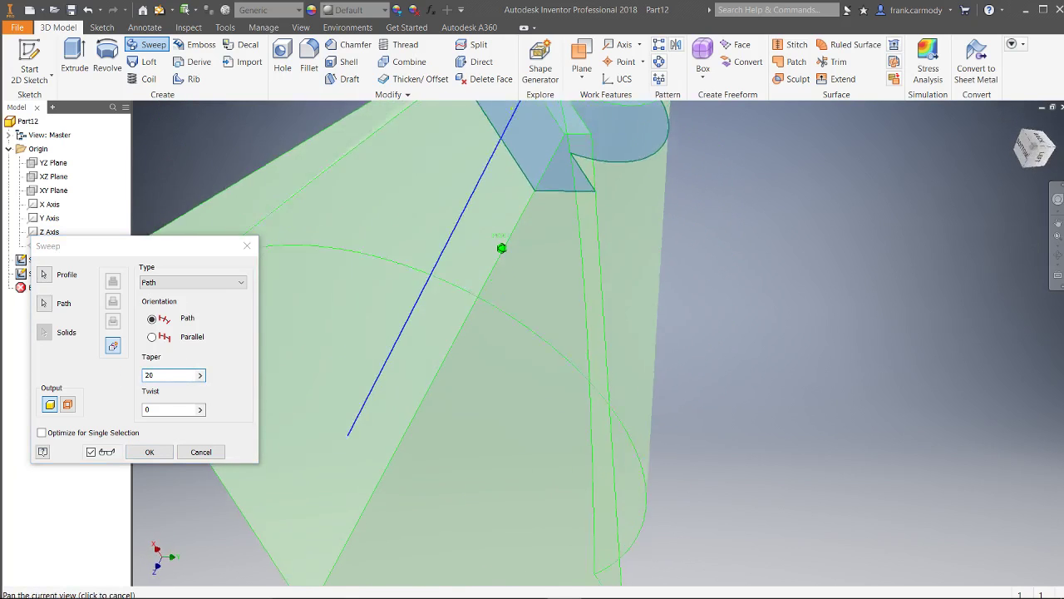
middle_click_drag(449, 266, 728, 316, "shift")
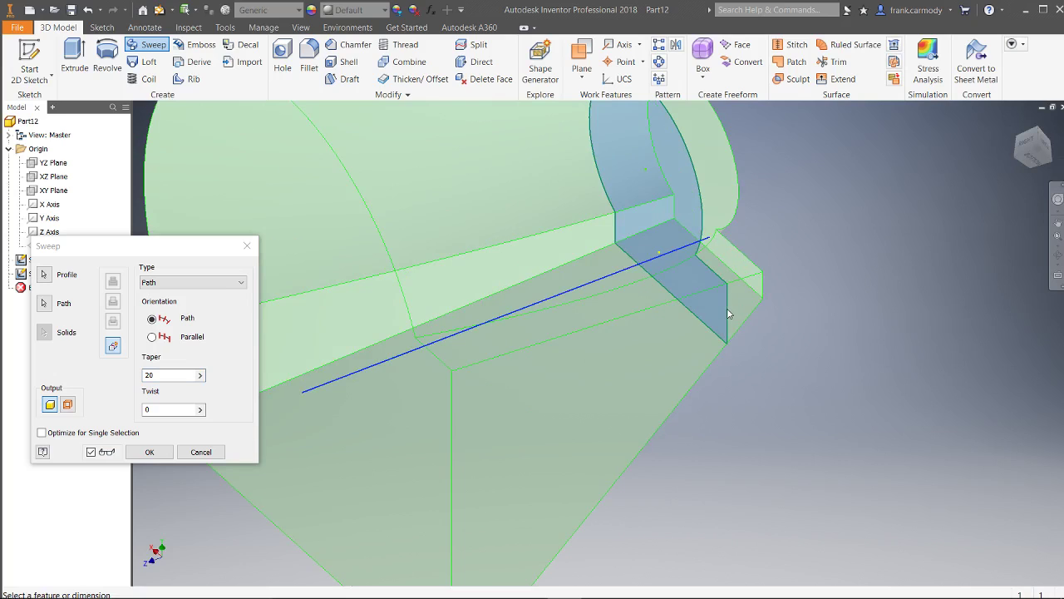
Try a taper of -20 on the sweep preview and set the taper back to 20.
left_click(146, 375)
type("-")
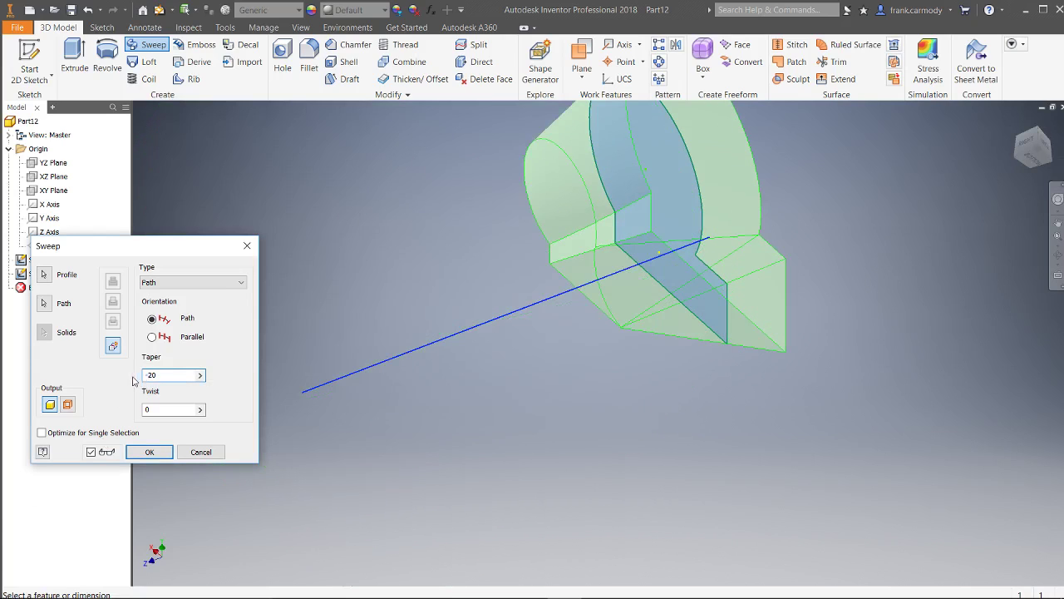
type("20")
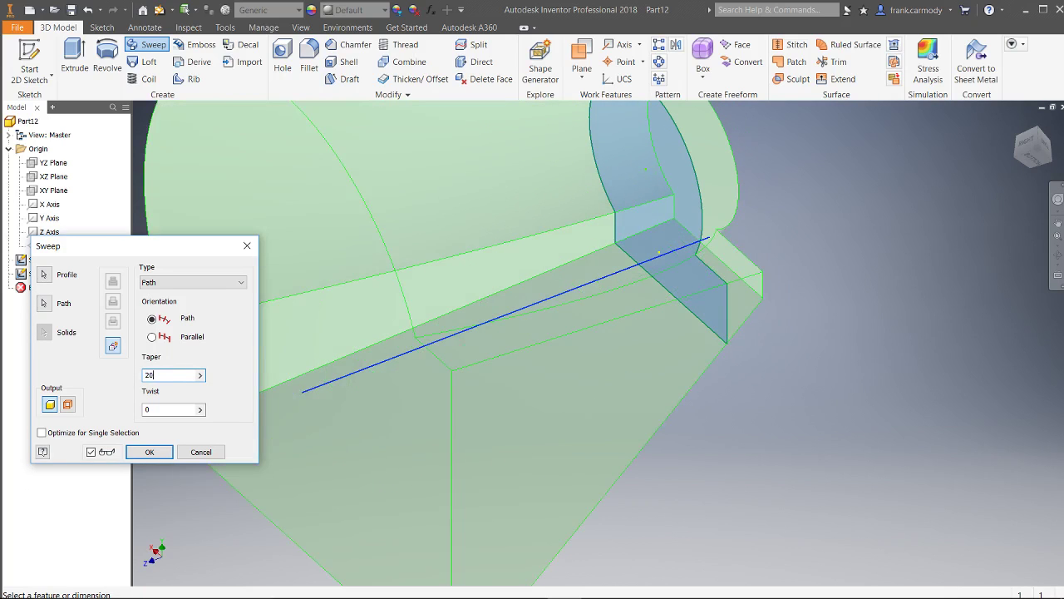
Preview the tapered sweep with a twist of 90, set the twist to 180 and create the sweep.
key("Tab")
type("90")
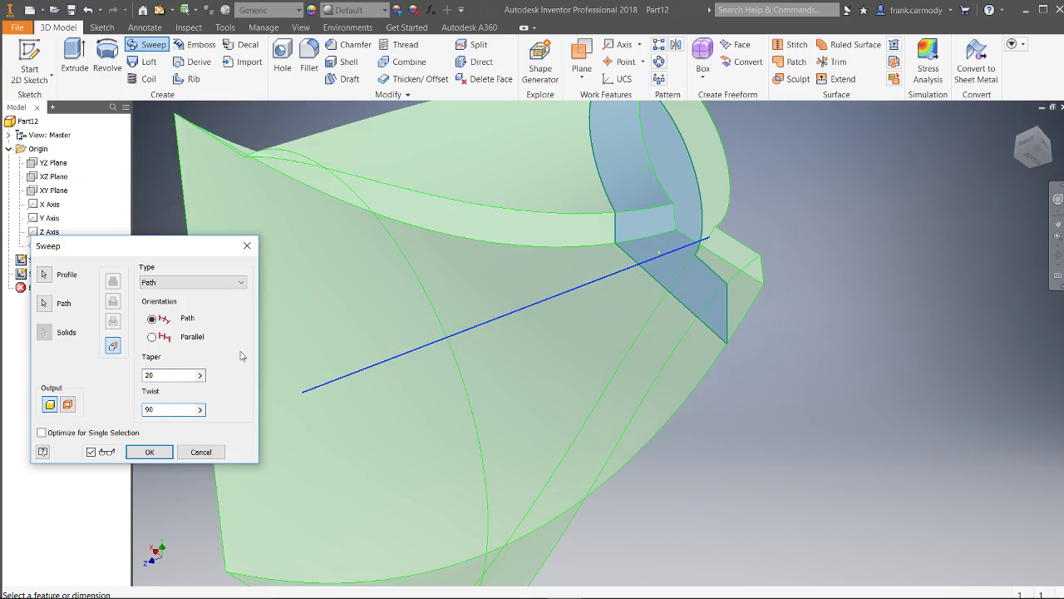
double_click(169, 412)
type("19")
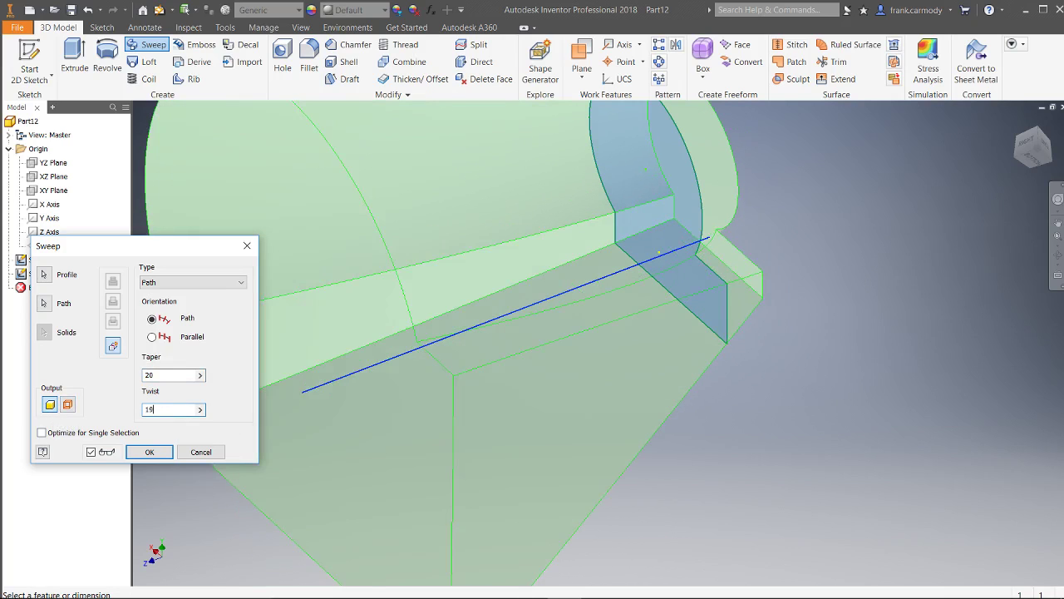
type("80")
left_click(160, 454)
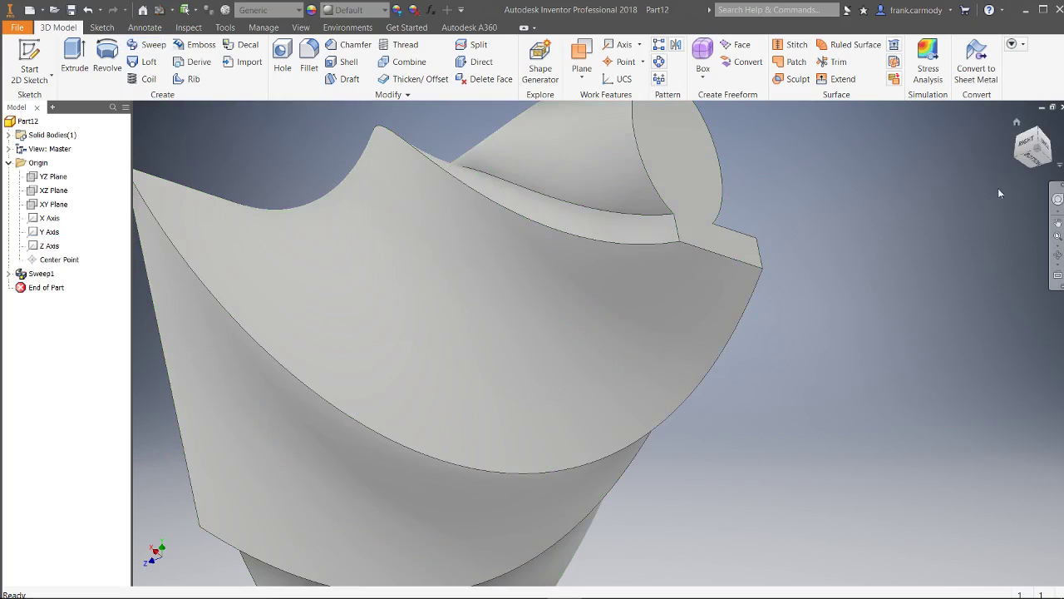
Apply the Foil Gold appearance to the twisted sweep body and inspect it from several angles.
mouse_move(997, 193)
middle_mouse_down("shift")
mouse_move(831, 212)
mouse_move(871, 239)
mouse_move(962, 226)
mouse_move(803, 265)
middle_mouse_up("shift")
scroll(955, 229, "up", 3)
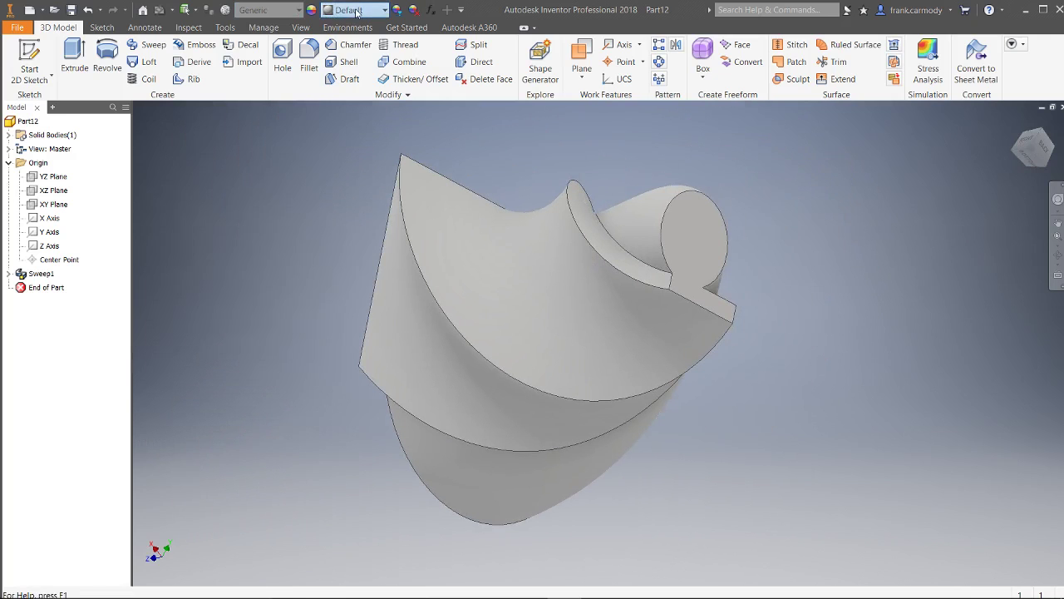
left_click(381, 10)
left_click(421, 309)
left_click_drag(1039, 153, 972, 200)
middle_click_drag(549, 353, 457, 364, "shift")
middle_click_drag(946, 332, 952, 232, "shift")
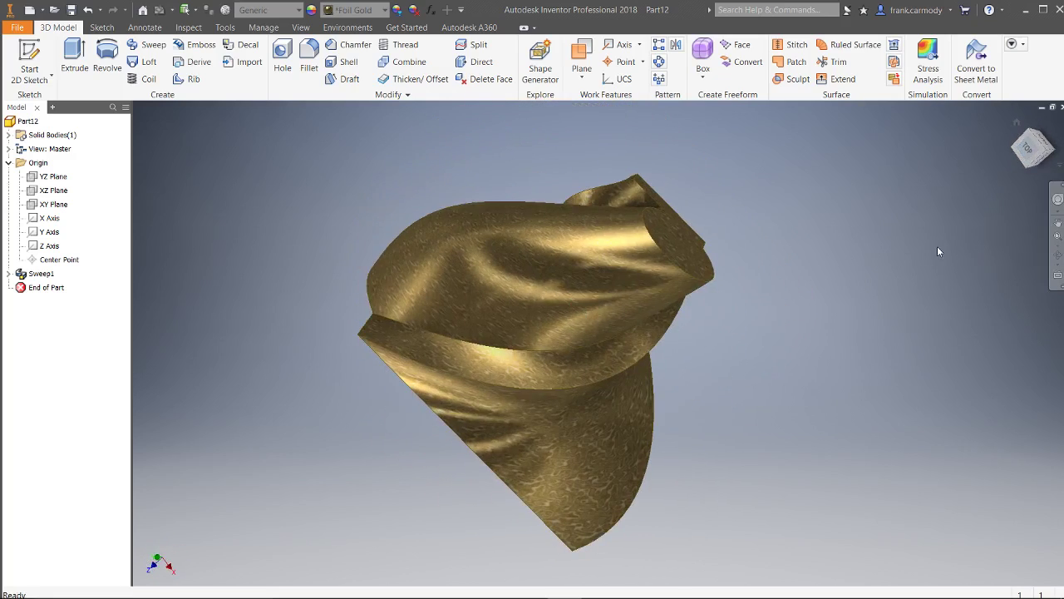